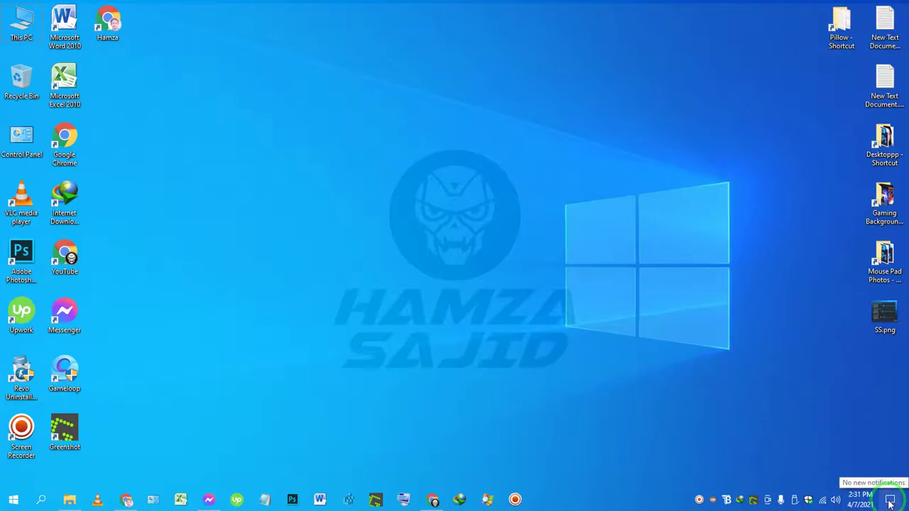
Check the notifications panel, then browse Windows Display settings and close them.
{"action": "left_click", "coordinate": [891, 503]}
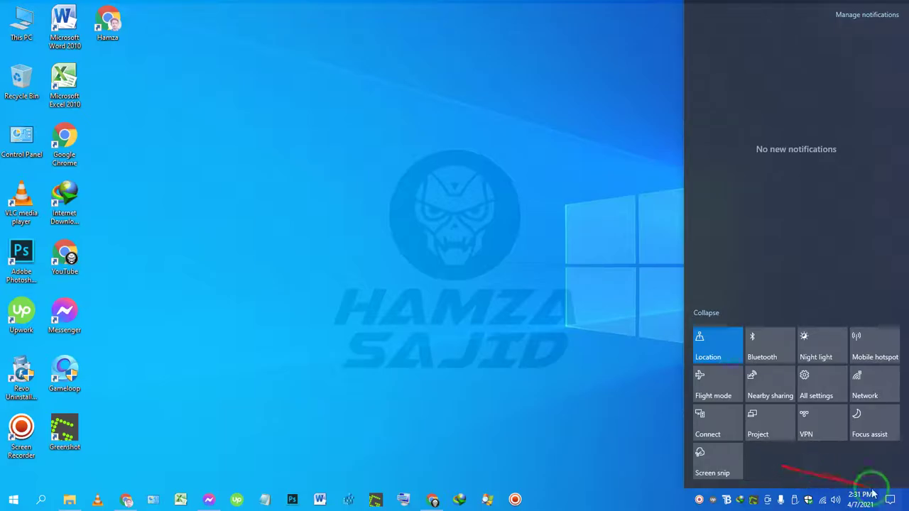
{"action": "left_click", "coordinate": [680, 409]}
{"action": "right_click", "coordinate": [463, 159]}
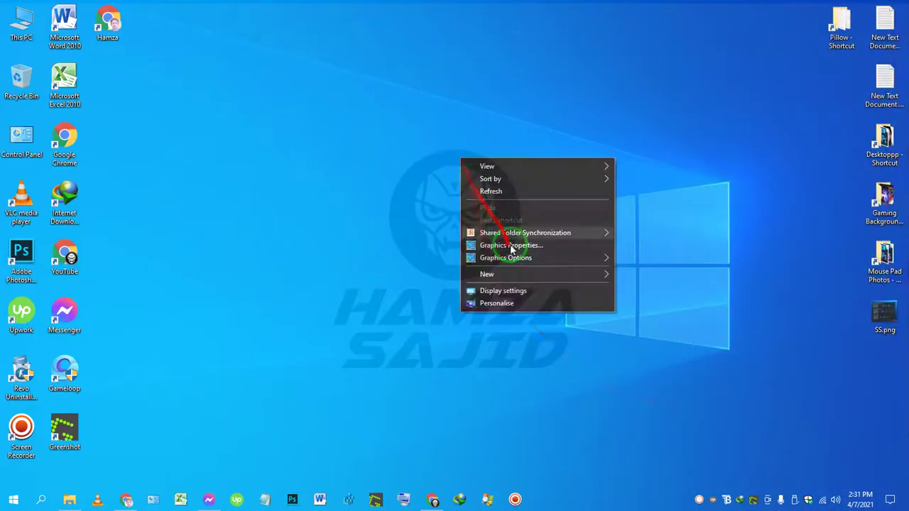
{"action": "left_click", "coordinate": [520, 288]}
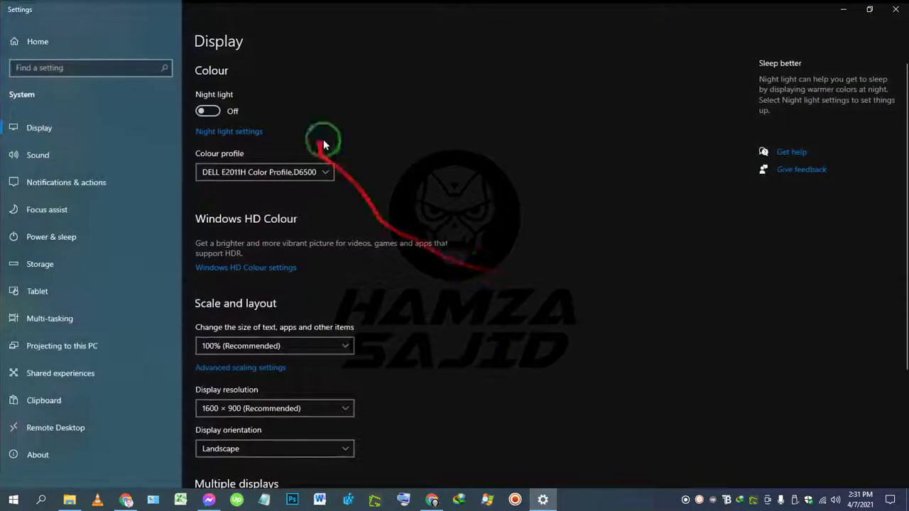
{"action": "scroll", "coordinate": [412, 178], "scroll_direction": "down", "scroll_amount": 3}
{"action": "scroll", "coordinate": [387, 221], "scroll_direction": "up", "scroll_amount": 2}
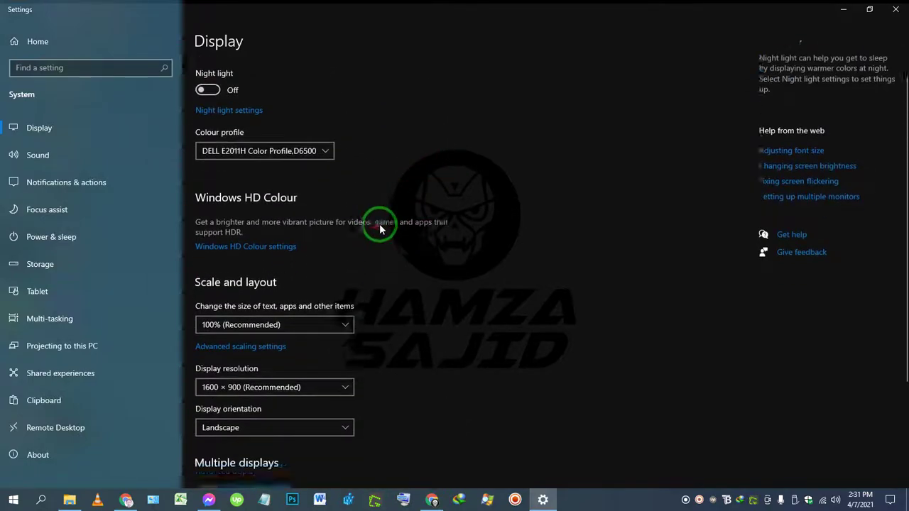
{"action": "scroll", "coordinate": [380, 224], "scroll_direction": "down", "scroll_amount": 2}
{"action": "scroll", "coordinate": [380, 224], "scroll_direction": "up", "scroll_amount": 1}
{"action": "scroll", "coordinate": [382, 227], "scroll_direction": "up", "scroll_amount": 2}
{"action": "scroll", "coordinate": [381, 227], "scroll_direction": "up", "scroll_amount": 1}
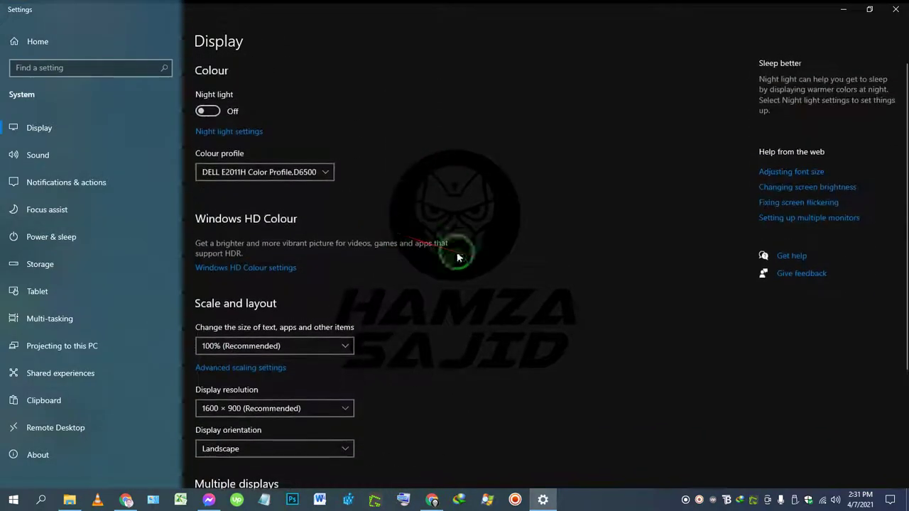
{"action": "left_click", "coordinate": [896, 9]}
Refresh the desktop and search Google in Chrome for 'moniterian github'.
{"action": "right_click", "coordinate": [406, 153]}
{"action": "left_click", "coordinate": [436, 187]}
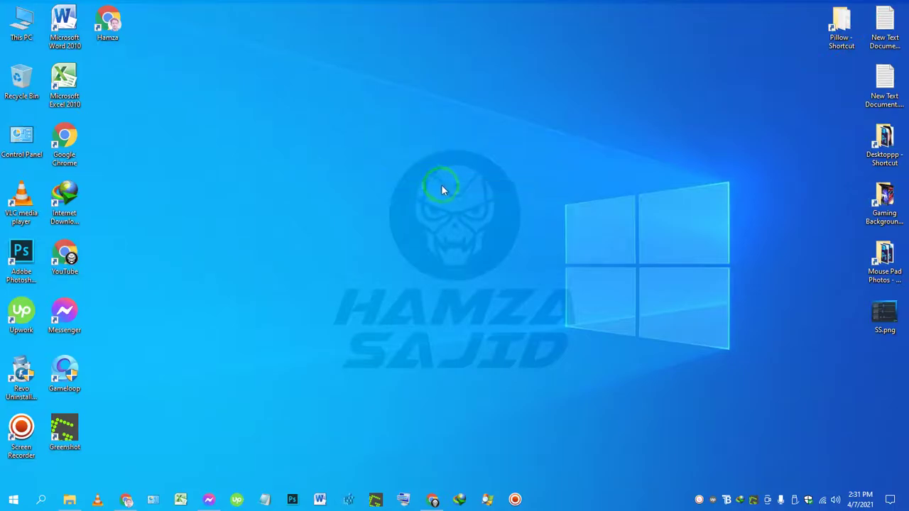
{"action": "left_click", "coordinate": [126, 500]}
{"action": "left_click", "coordinate": [41, 7]}
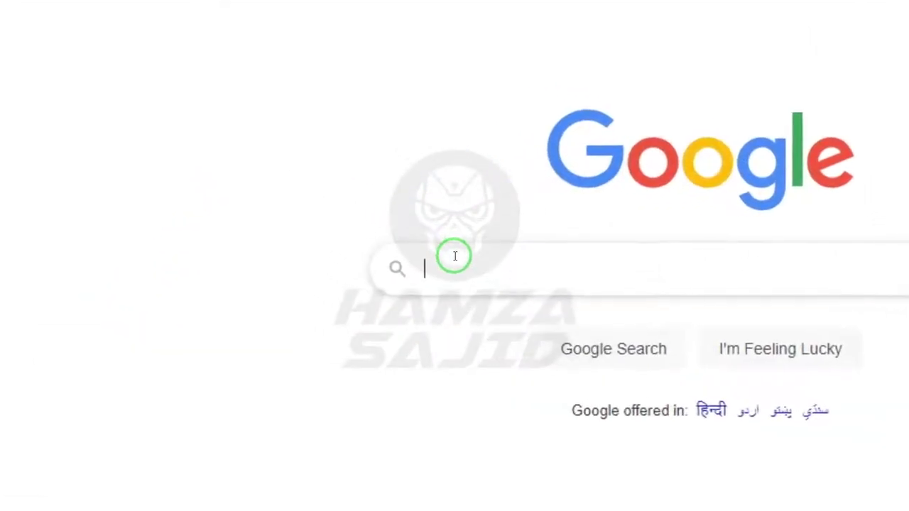
{"action": "type", "text": "moniterian github"}
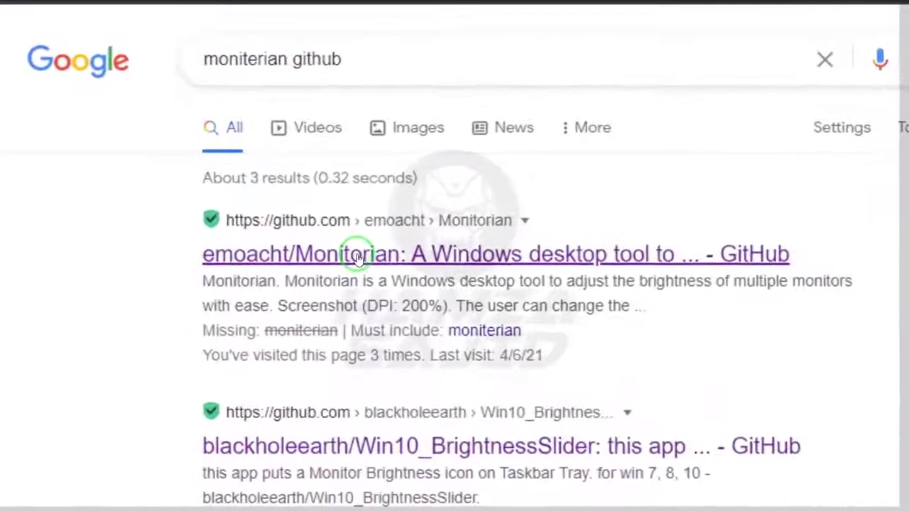
{"action": "right_click", "coordinate": [357, 260]}
Open the emoacht/Monitorian repository in a new tab and scroll down it.
{"action": "left_click", "coordinate": [234, 198]}
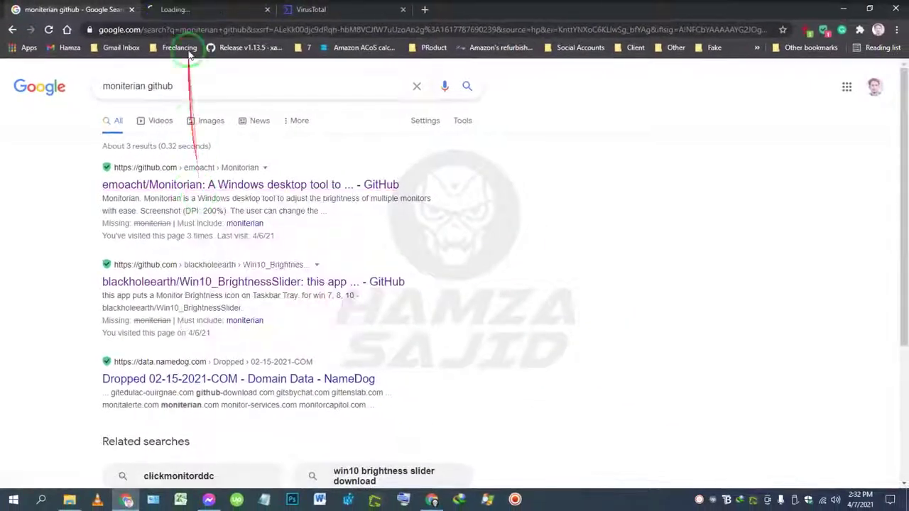
{"action": "left_click", "coordinate": [177, 9]}
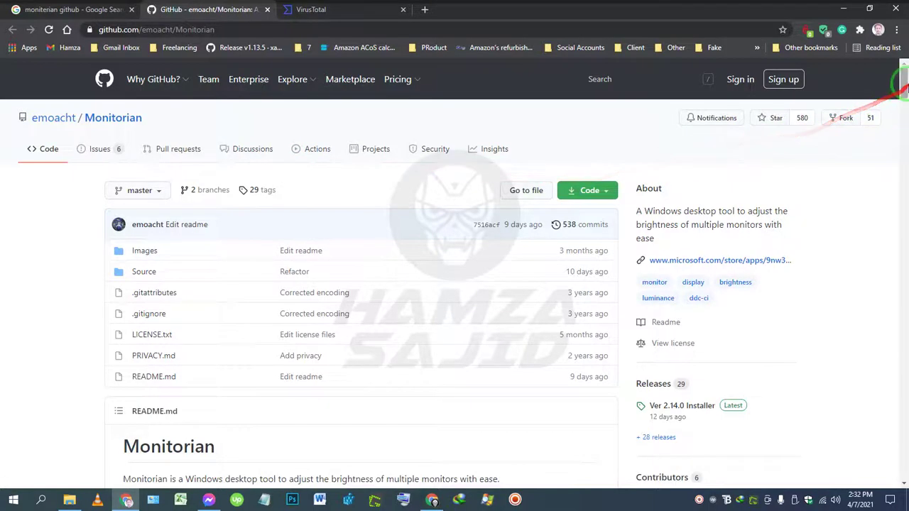
{"action": "left_click_drag", "start_coordinate": [904, 85], "coordinate": [904, 99]}
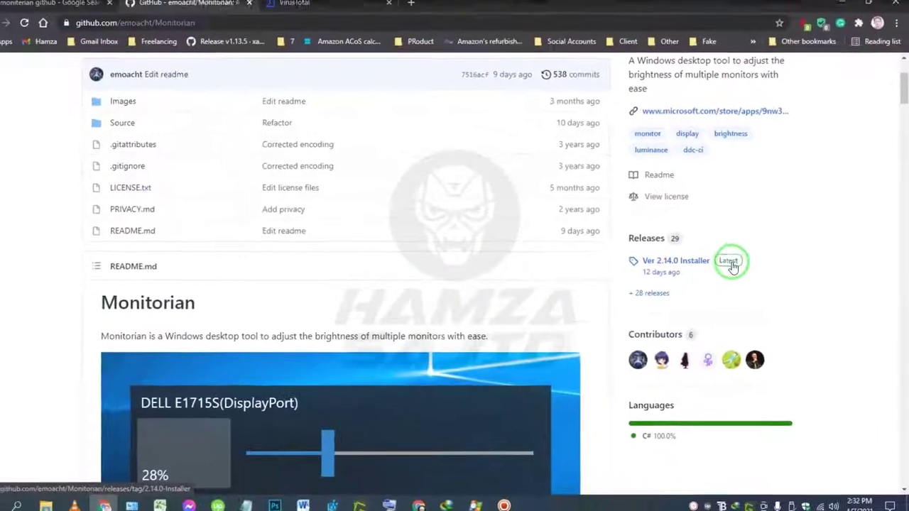
Open the Ver 2.14.0 Installer release page in a new tab, then minimize the browser.
{"action": "right_click", "coordinate": [566, 261]}
{"action": "left_click", "coordinate": [763, 320]}
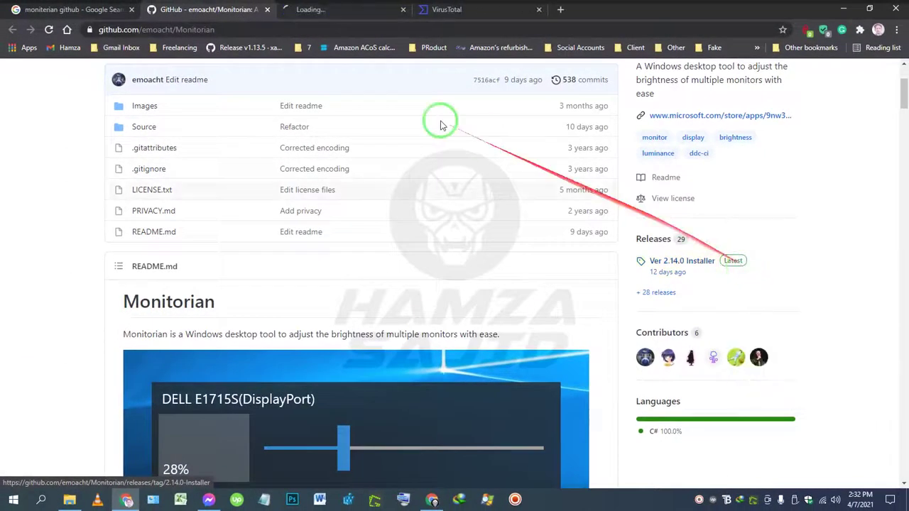
{"action": "left_click", "coordinate": [311, 7]}
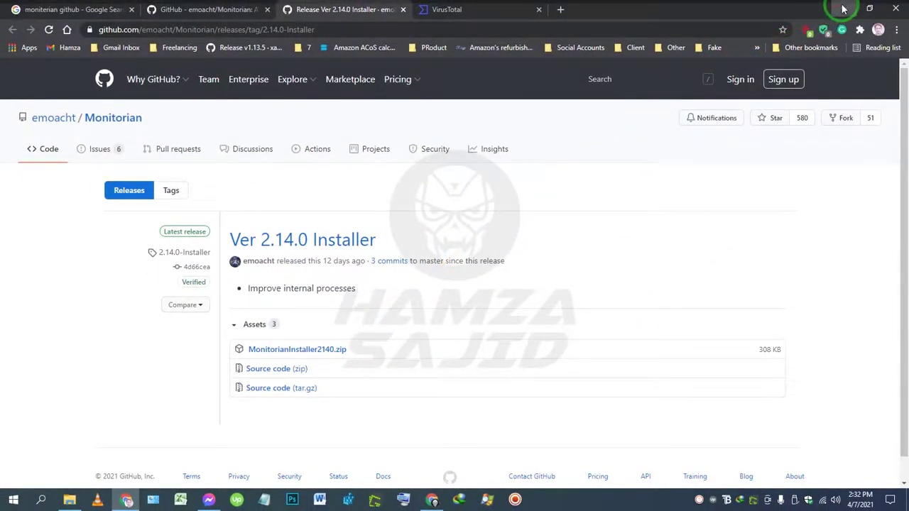
{"action": "left_click", "coordinate": [843, 9]}
Extract Brightness Monitorian.rar in place within the Downloads\Compressed folder.
{"action": "left_click", "coordinate": [69, 500]}
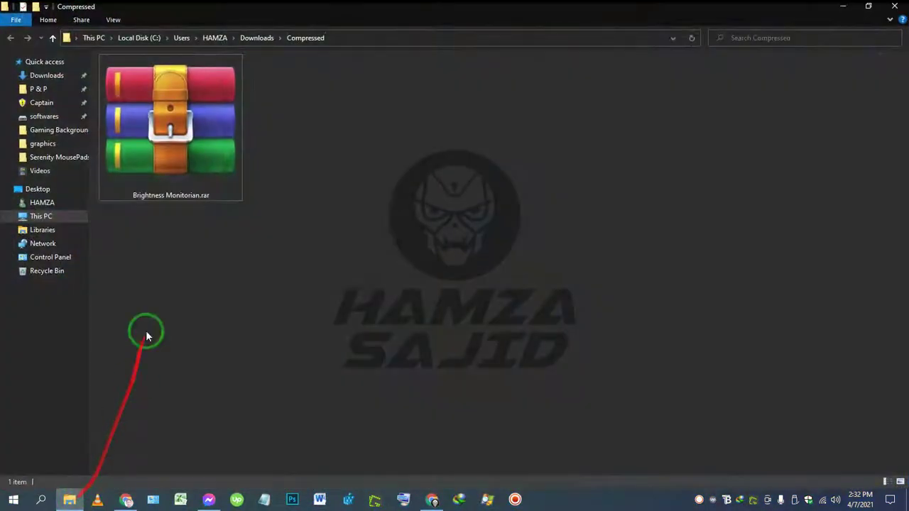
{"action": "left_click", "coordinate": [162, 122]}
{"action": "right_click", "coordinate": [153, 116]}
{"action": "left_click", "coordinate": [184, 150]}
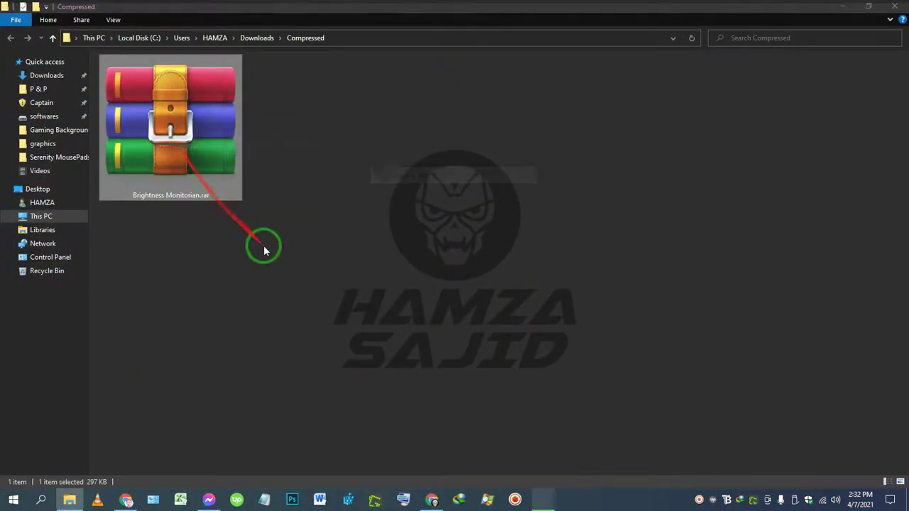
Reveal the folder's full path, then return to Chrome's VirusTotal tab.
{"action": "right_click", "coordinate": [262, 245]}
{"action": "left_click", "coordinate": [270, 290]}
{"action": "left_click", "coordinate": [377, 38]}
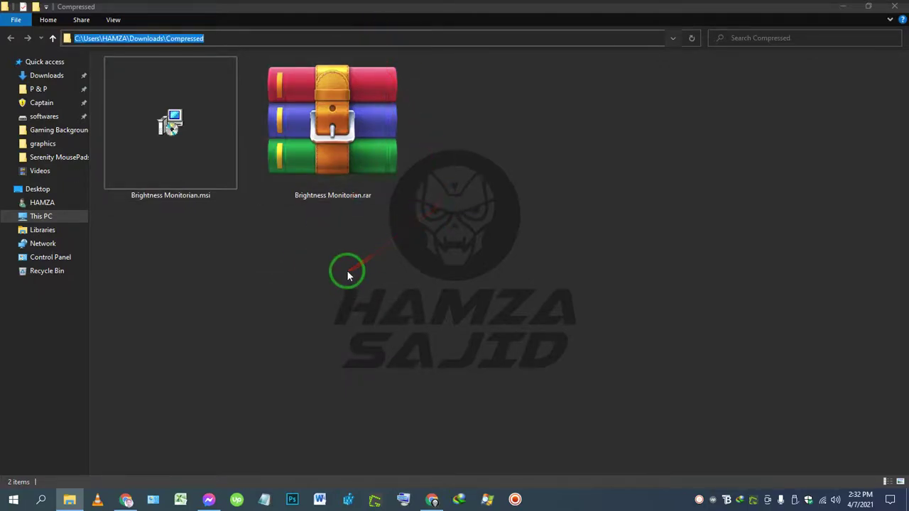
{"action": "left_click", "coordinate": [126, 501]}
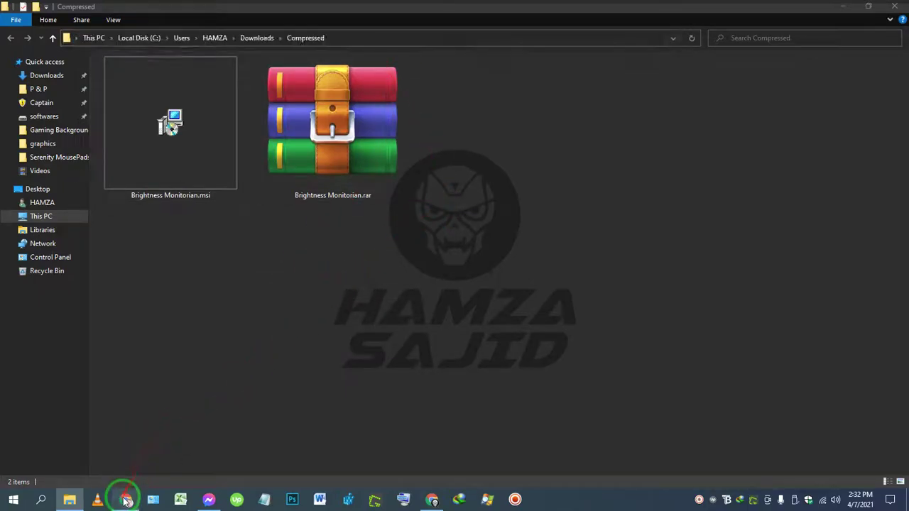
{"action": "left_click", "coordinate": [447, 9]}
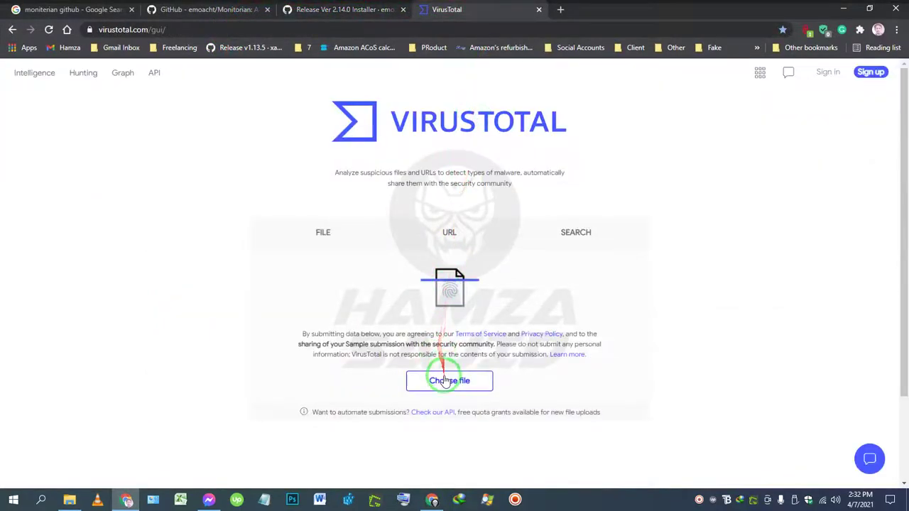
Upload Brightness Monitorian.msi to VirusTotal, confirm 0 of 52 vendors flag it, then minimize Chrome.
{"action": "left_click", "coordinate": [441, 276]}
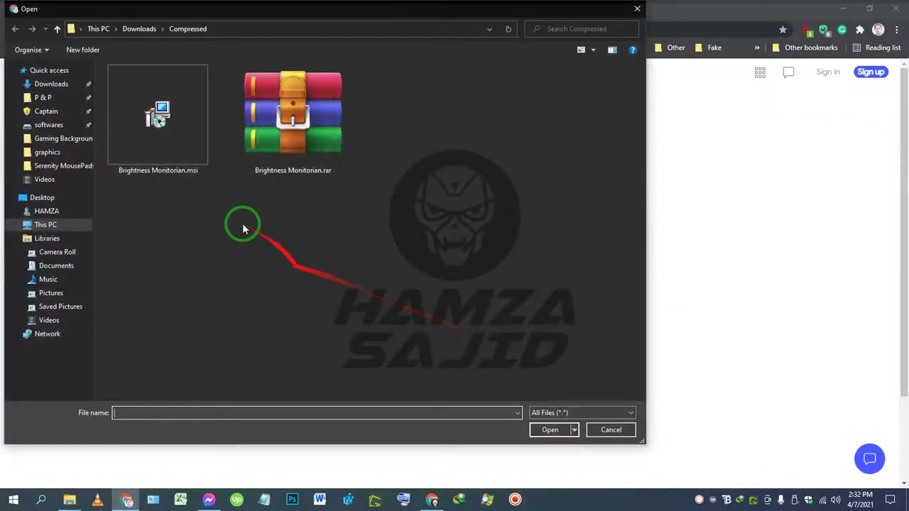
{"action": "left_click", "coordinate": [170, 148]}
{"action": "left_click", "coordinate": [550, 430]}
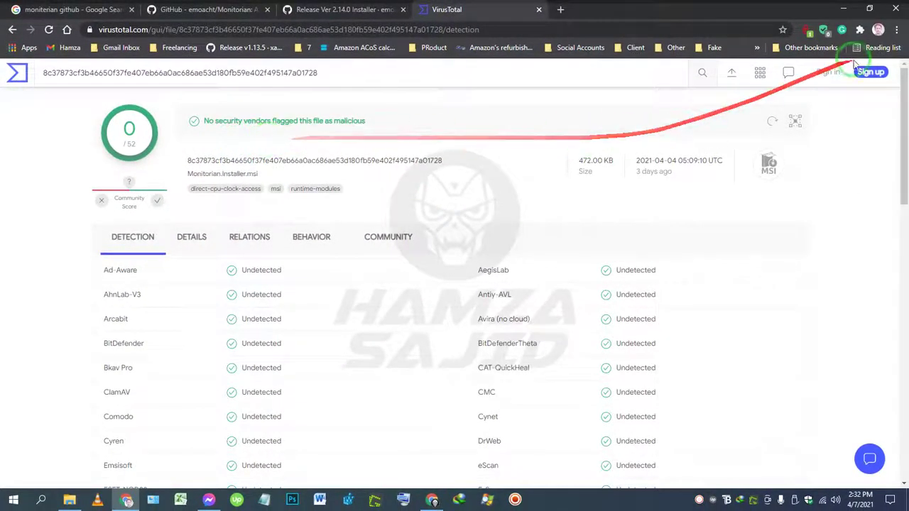
{"action": "left_click", "coordinate": [843, 9]}
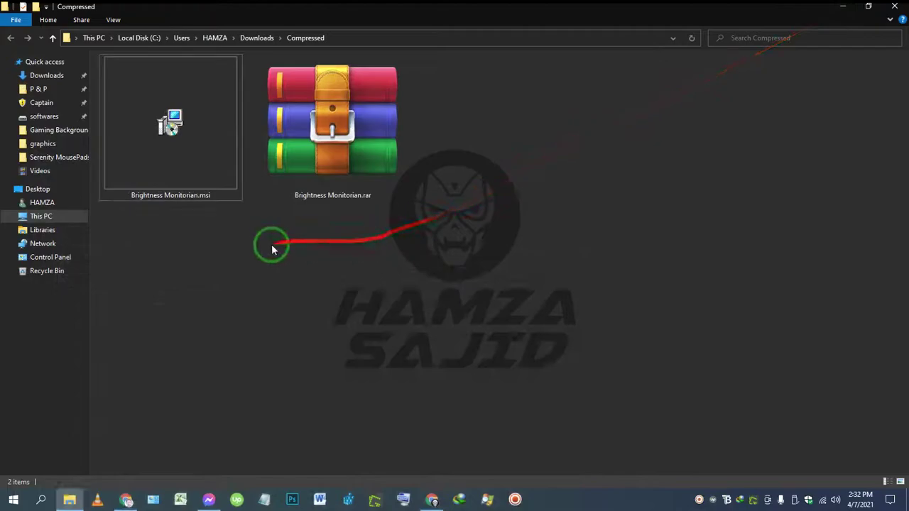
Launch the Brightness Monitorian.msi installer from the Compressed folder.
{"action": "right_click", "coordinate": [271, 245]}
{"action": "left_click", "coordinate": [288, 289]}
{"action": "left_click", "coordinate": [144, 113]}
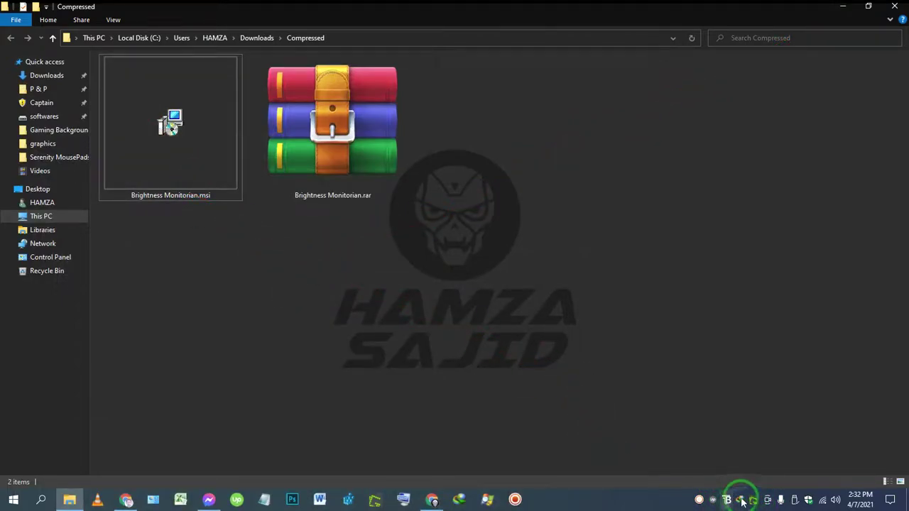
{"action": "double_click", "coordinate": [186, 145]}
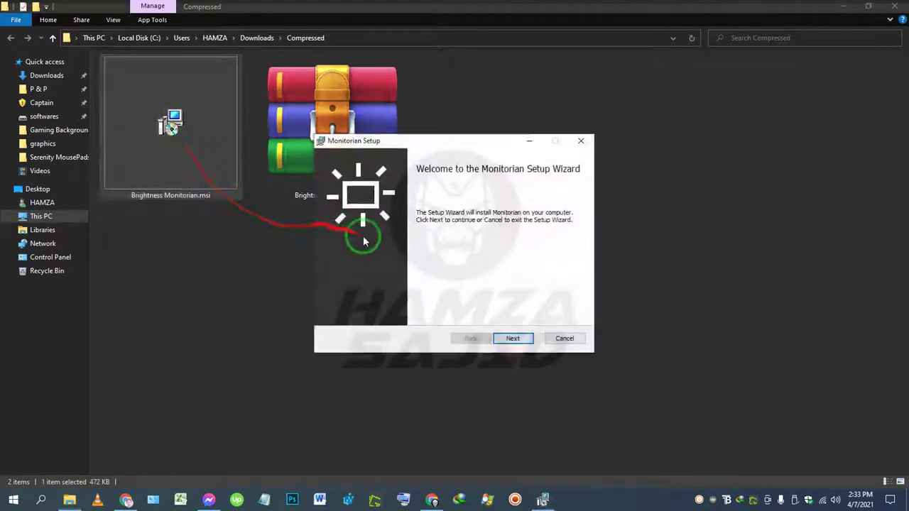
{"action": "left_click", "coordinate": [842, 6]}
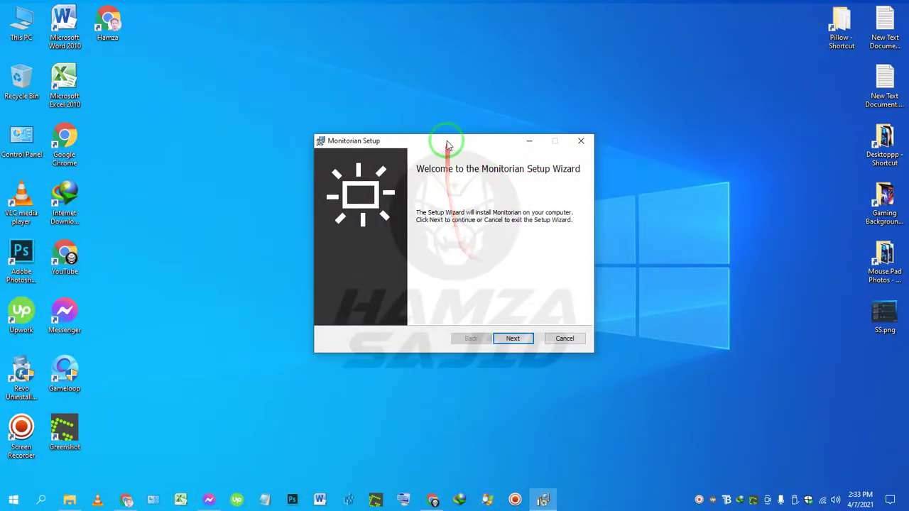
Accept the license and install Monitorian to C:\Program Files (x86)\Monitorian\, then finish.
{"action": "left_click", "coordinate": [512, 285]}
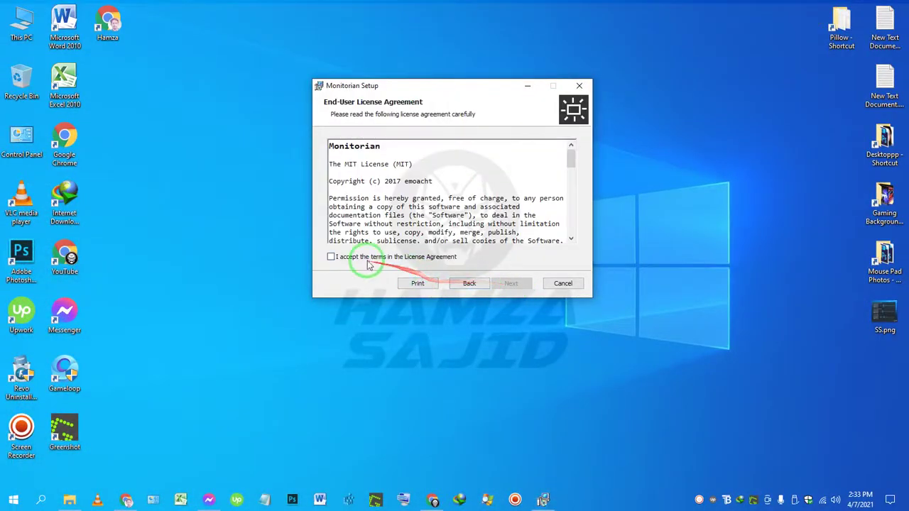
{"action": "left_click", "coordinate": [384, 257]}
{"action": "left_click", "coordinate": [511, 286]}
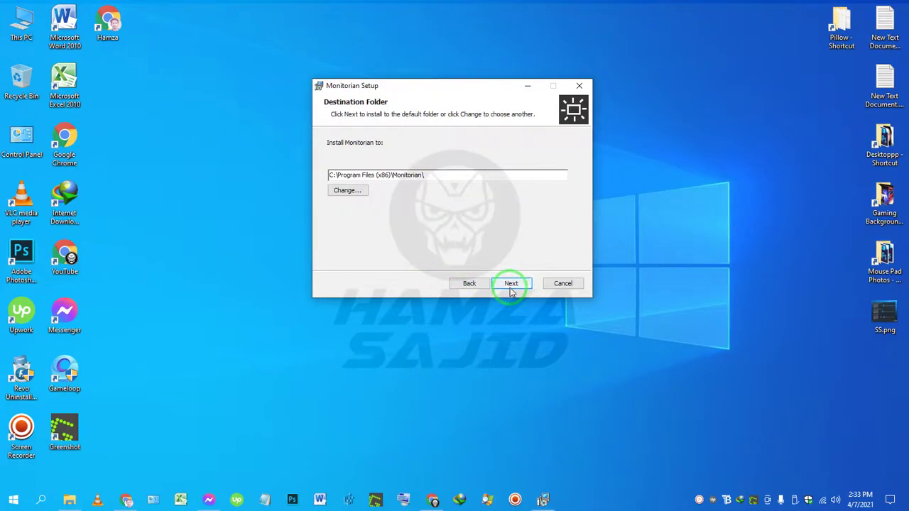
{"action": "left_click", "coordinate": [513, 284]}
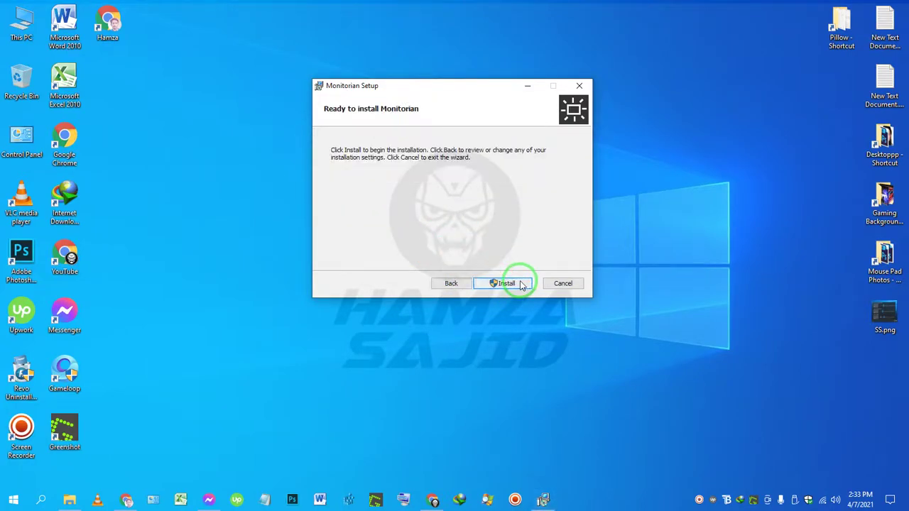
{"action": "left_click", "coordinate": [452, 284]}
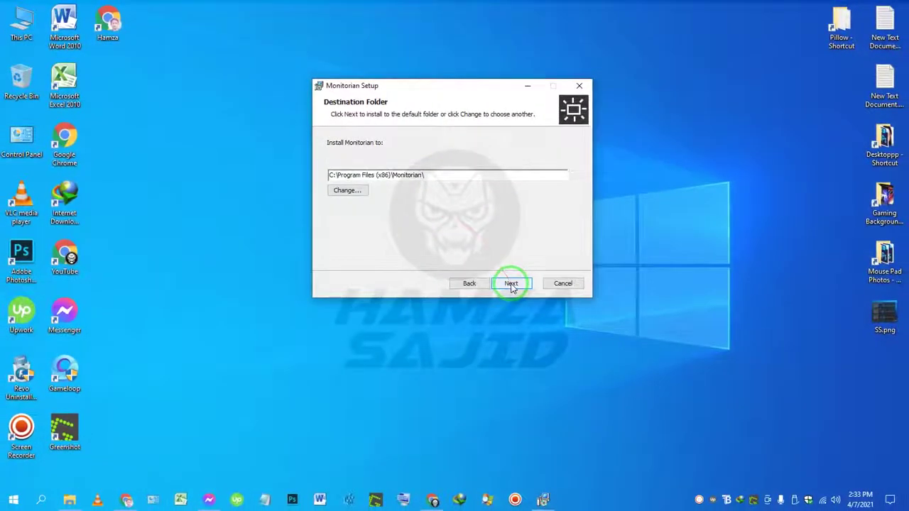
{"action": "left_click", "coordinate": [512, 284]}
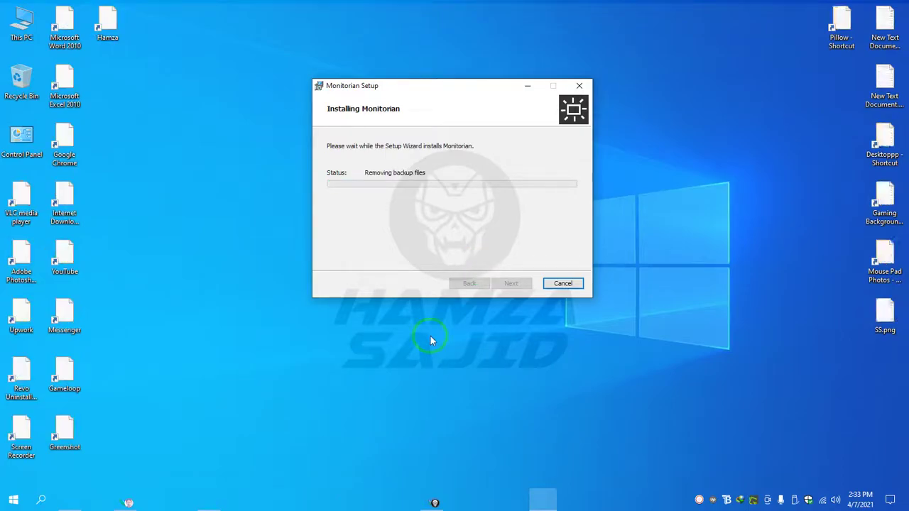
{"action": "left_click", "coordinate": [506, 283]}
Drag Monitorian from Start's Recently added list onto the desktop as a shortcut.
{"action": "right_click", "coordinate": [389, 253]}
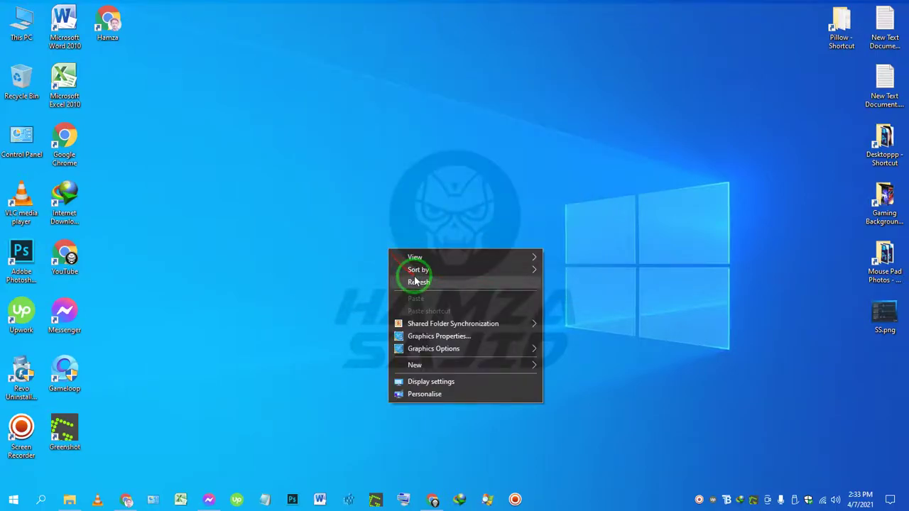
{"action": "left_click", "coordinate": [13, 500]}
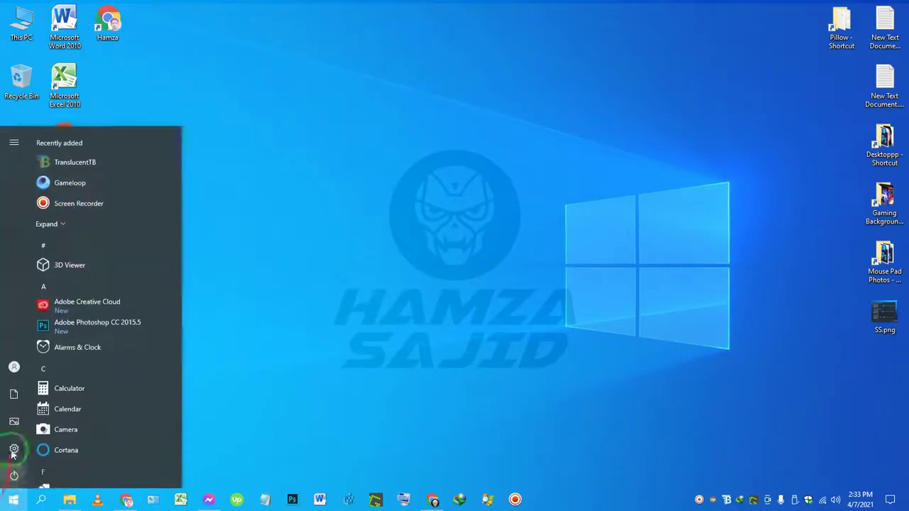
{"action": "left_click", "coordinate": [44, 223]}
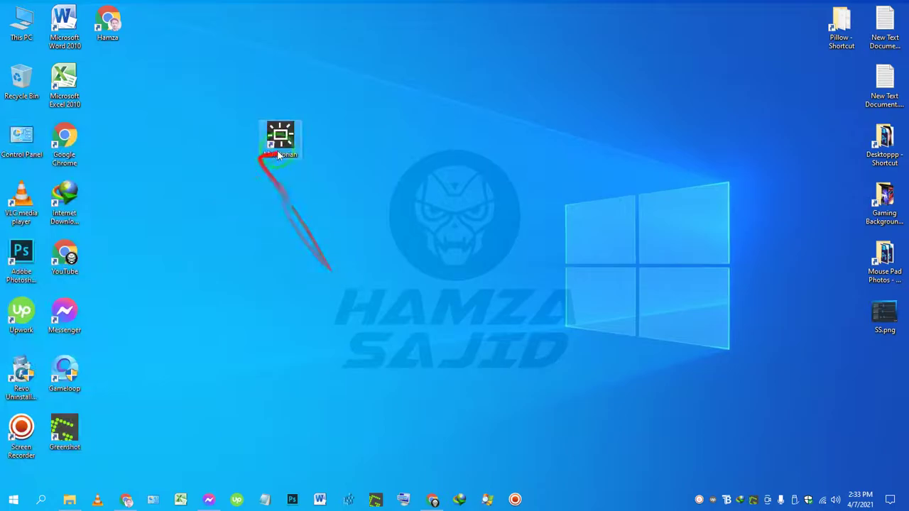
{"action": "left_click_drag", "start_coordinate": [279, 202], "coordinate": [167, 123]}
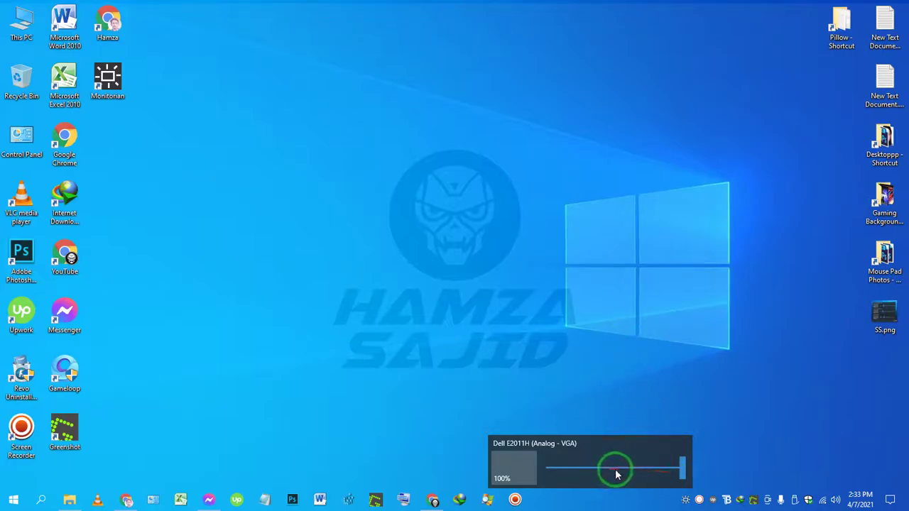
View the SS.png multi-monitor screenshot in Photo Viewer and close it.
{"action": "double_click", "coordinate": [885, 314]}
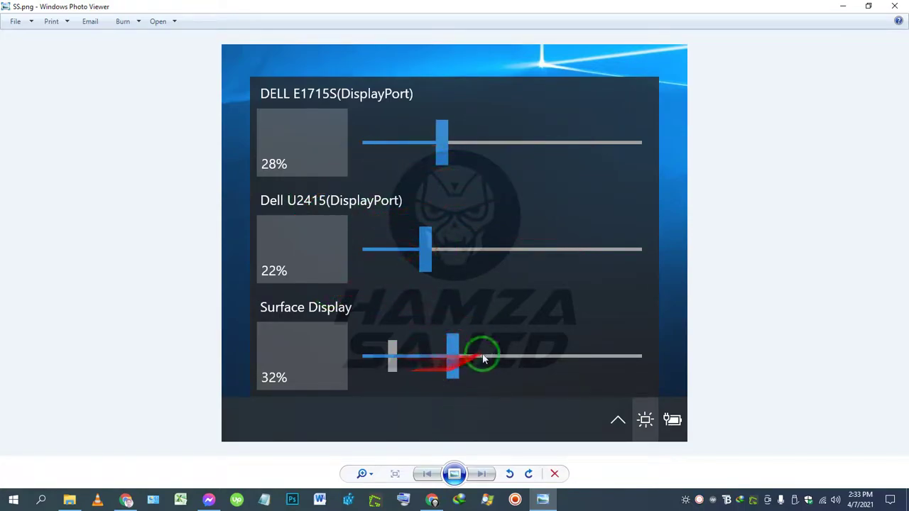
{"action": "left_click", "coordinate": [894, 8]}
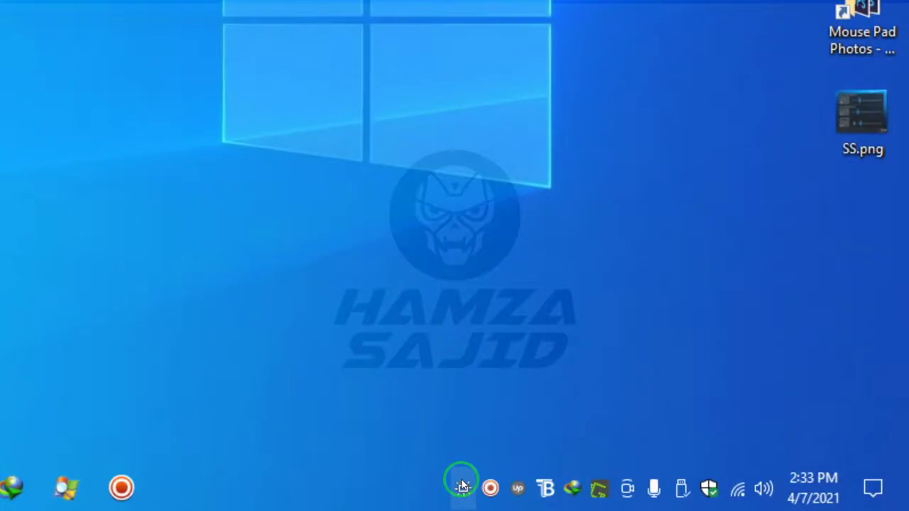
Drag Monitorian's tray slider to lower Dell E2011H brightness, then refresh the desktop.
{"action": "right_click", "coordinate": [588, 495]}
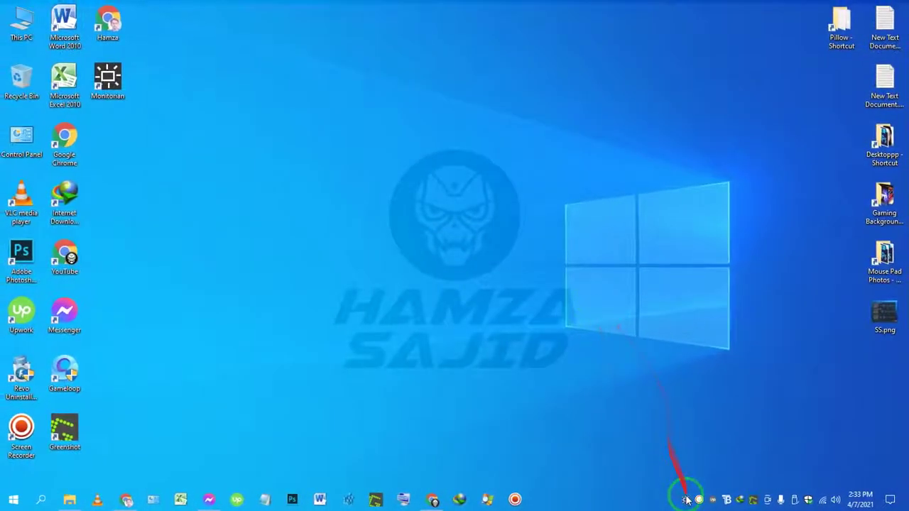
{"action": "left_click", "coordinate": [686, 497]}
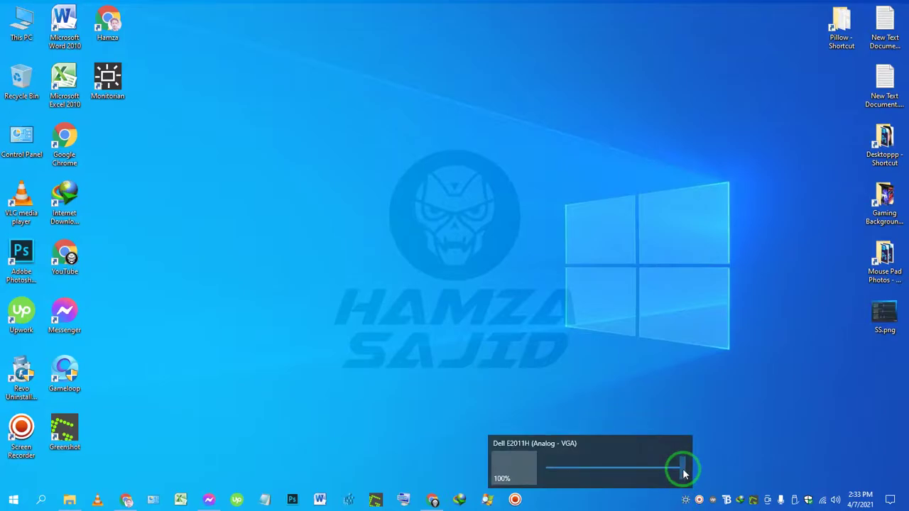
{"action": "mouse_move", "coordinate": [683, 473]}
{"action": "left_mouse_down"}
{"action": "mouse_move", "coordinate": [546, 472]}
{"action": "mouse_move", "coordinate": [723, 474]}
{"action": "mouse_move", "coordinate": [519, 470]}
{"action": "mouse_move", "coordinate": [727, 471]}
{"action": "mouse_move", "coordinate": [683, 473]}
{"action": "left_mouse_up"}
{"action": "right_click", "coordinate": [458, 201]}
{"action": "left_click", "coordinate": [479, 236]}
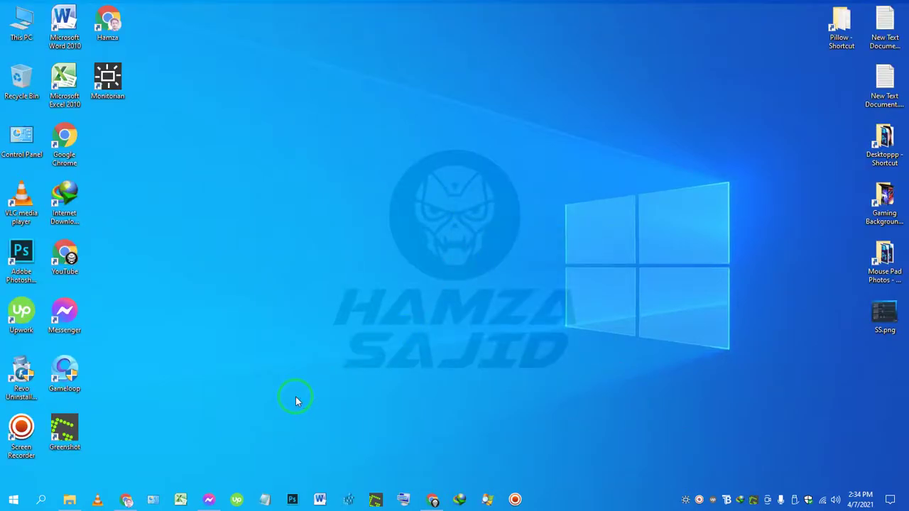
Restore Chrome to the Hamza Sajid YouTube channel page and scroll to the top.
{"action": "left_click", "coordinate": [433, 498]}
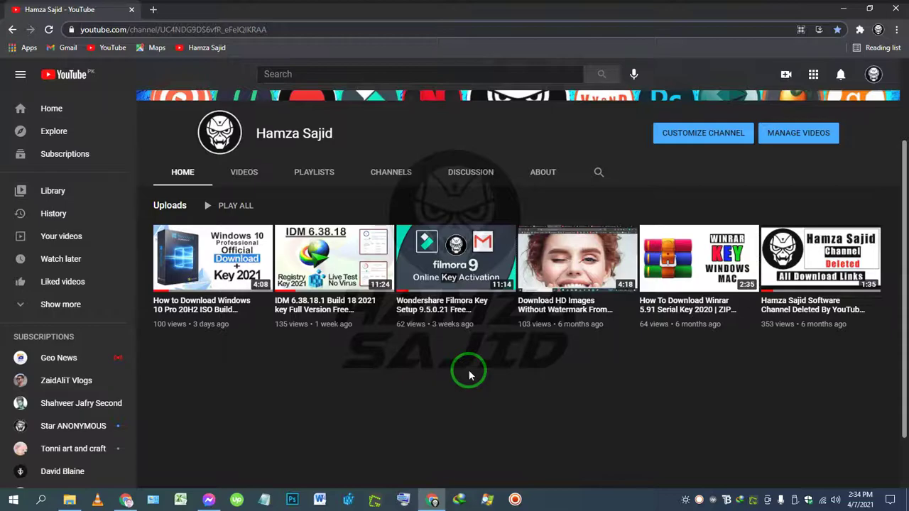
{"action": "scroll", "coordinate": [469, 376], "scroll_direction": "up", "scroll_amount": 2}
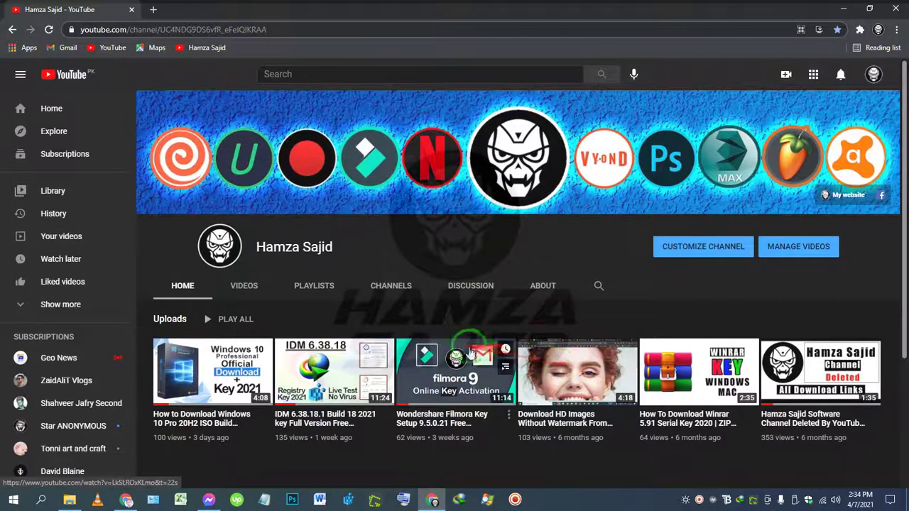